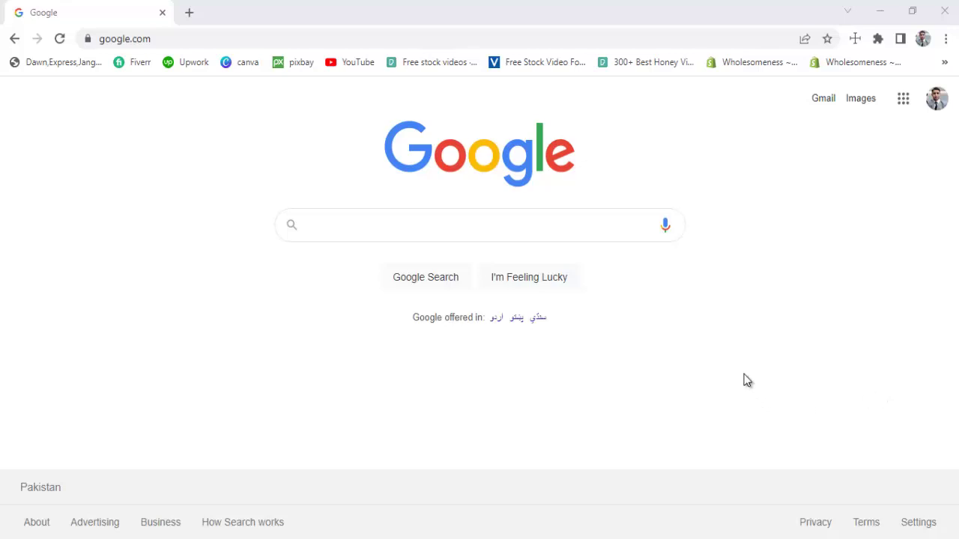
Step: Open the YouTube website in the current tab
{"action": "left_click", "coordinate": [339, 34]}
{"action": "type", "text": "youtub"}
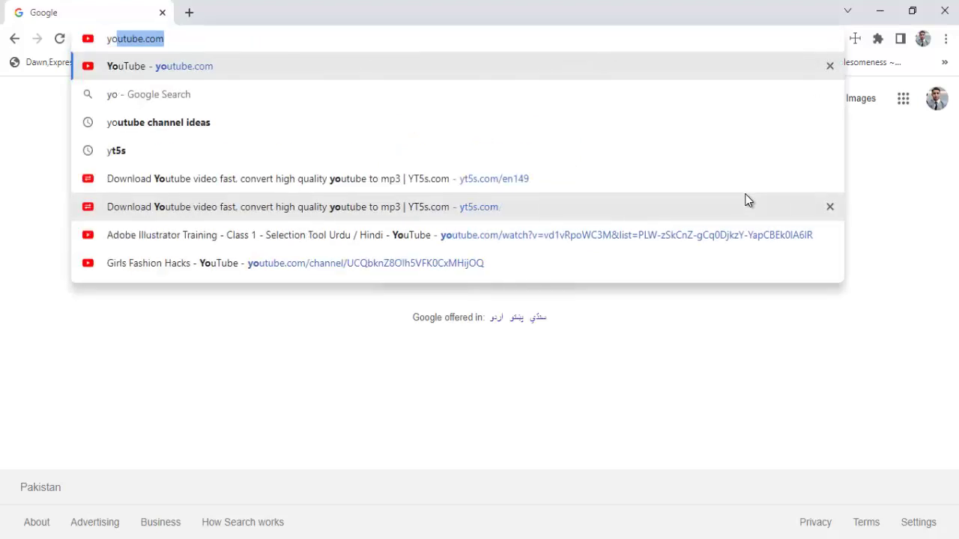
{"action": "key", "text": "Return"}
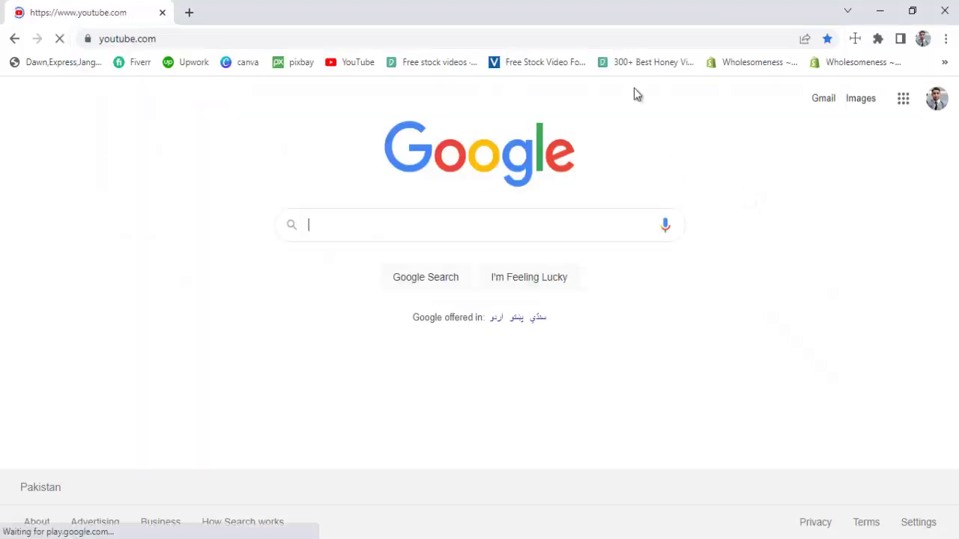
Step: Open the Facebook website in a new browser tab
{"action": "left_click", "coordinate": [190, 13]}
{"action": "left_click", "coordinate": [214, 38]}
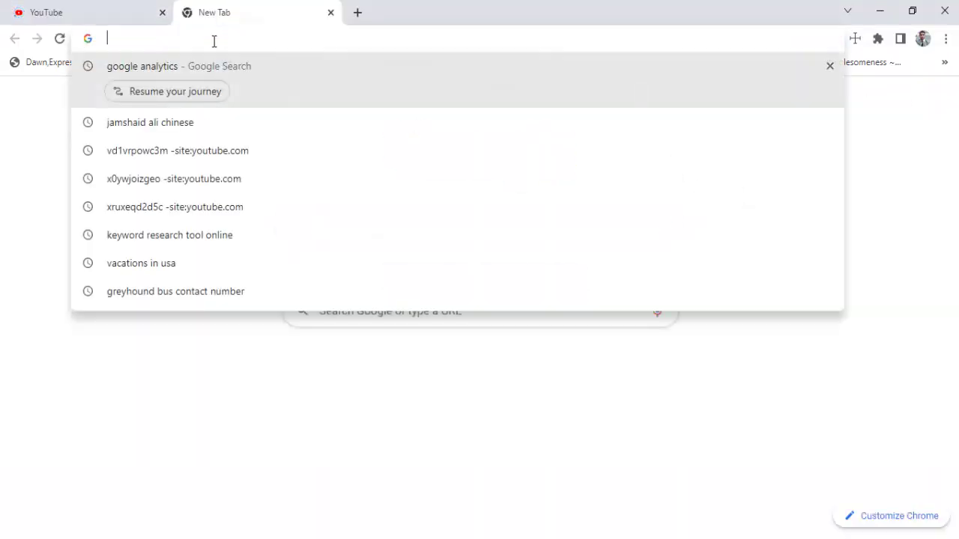
{"action": "type", "text": "fac"}
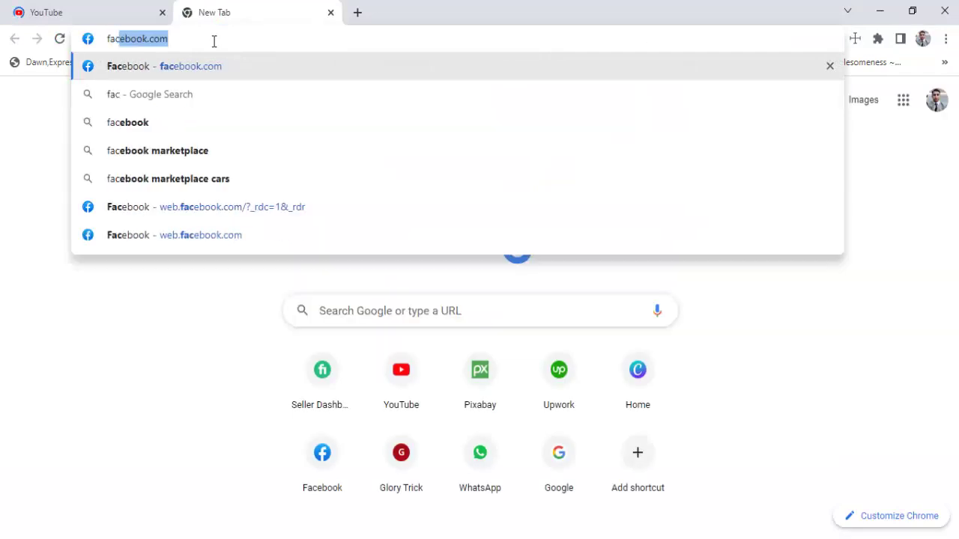
{"action": "key", "text": "Return"}
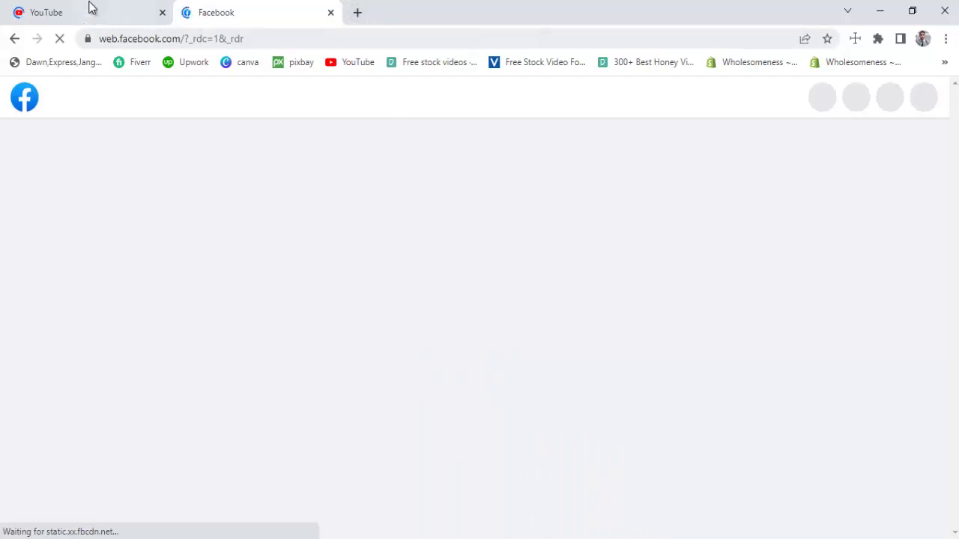
Step: Return to the YouTube tab and browse the recommended videos on its home feed for one to download
{"action": "left_click", "coordinate": [112, 9]}
{"action": "left_click", "coordinate": [171, 7]}
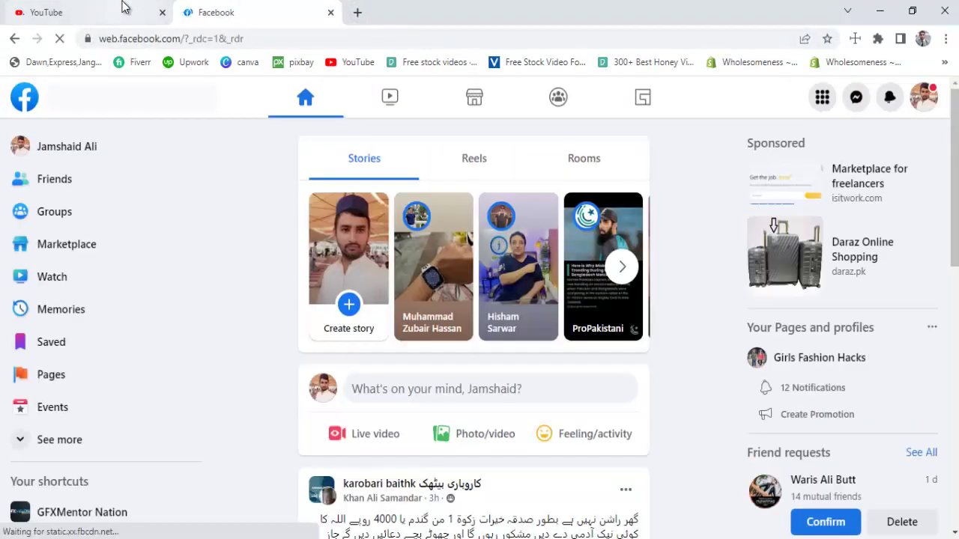
{"action": "left_click", "coordinate": [124, 7]}
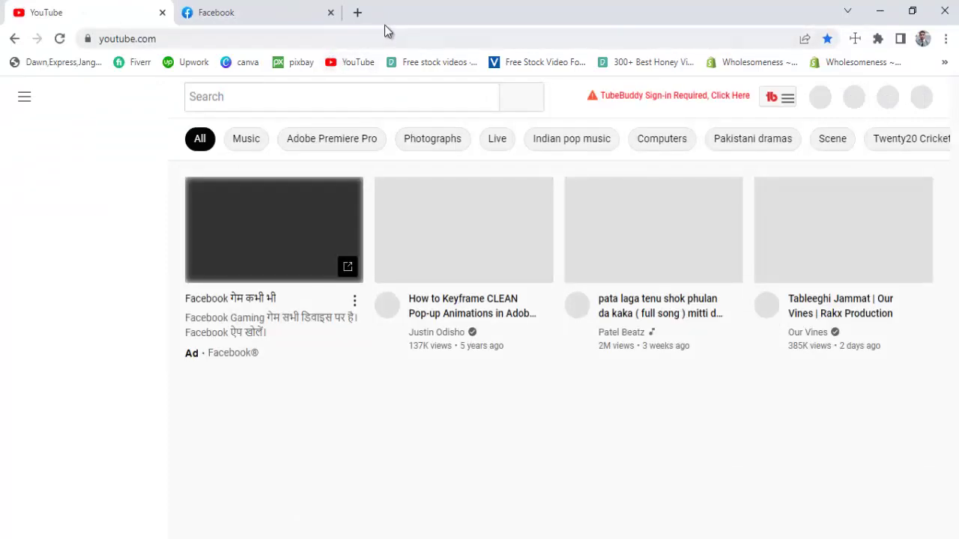
{"action": "scroll", "coordinate": [485, 303], "scroll_direction": "down", "scroll_amount": 1}
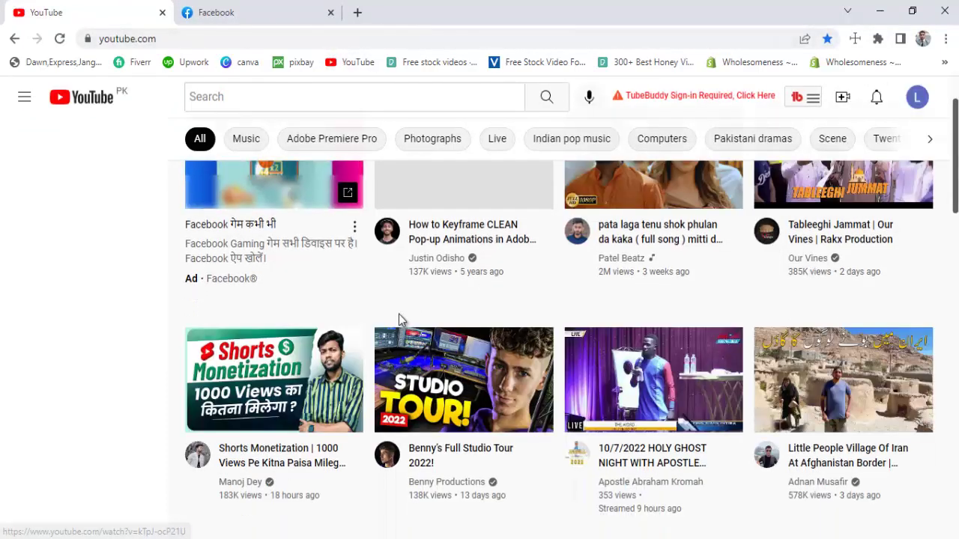
{"action": "scroll", "coordinate": [434, 320], "scroll_direction": "down", "scroll_amount": 1}
{"action": "scroll", "coordinate": [822, 339], "scroll_direction": "down", "scroll_amount": 1}
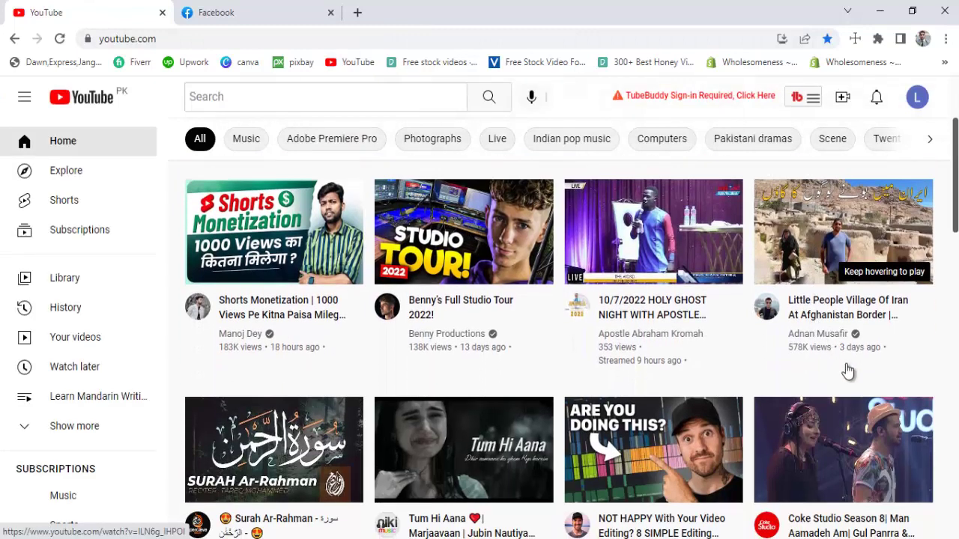
{"action": "scroll", "coordinate": [585, 322], "scroll_direction": "down", "scroll_amount": 4}
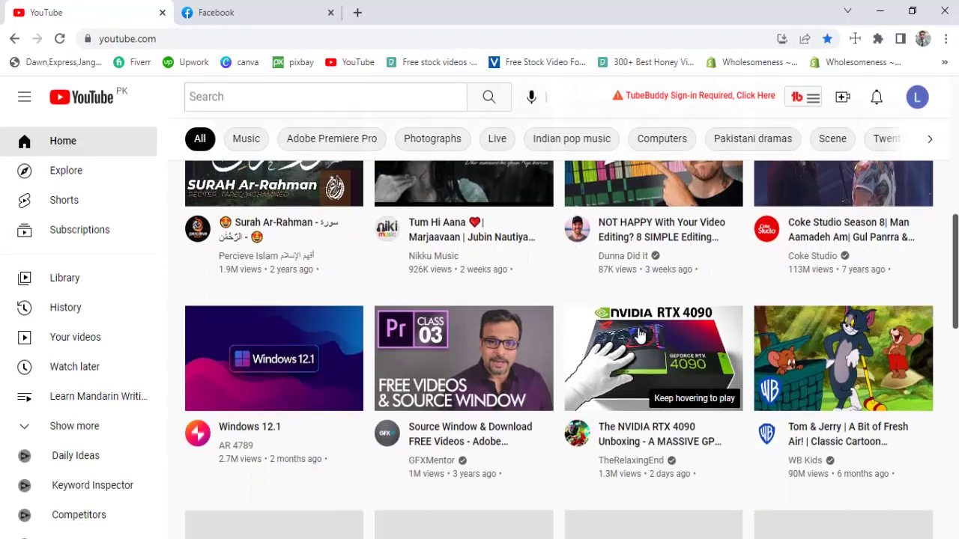
{"action": "scroll", "coordinate": [445, 345], "scroll_direction": "up", "scroll_amount": 2}
{"action": "scroll", "coordinate": [507, 353], "scroll_direction": "down", "scroll_amount": 4}
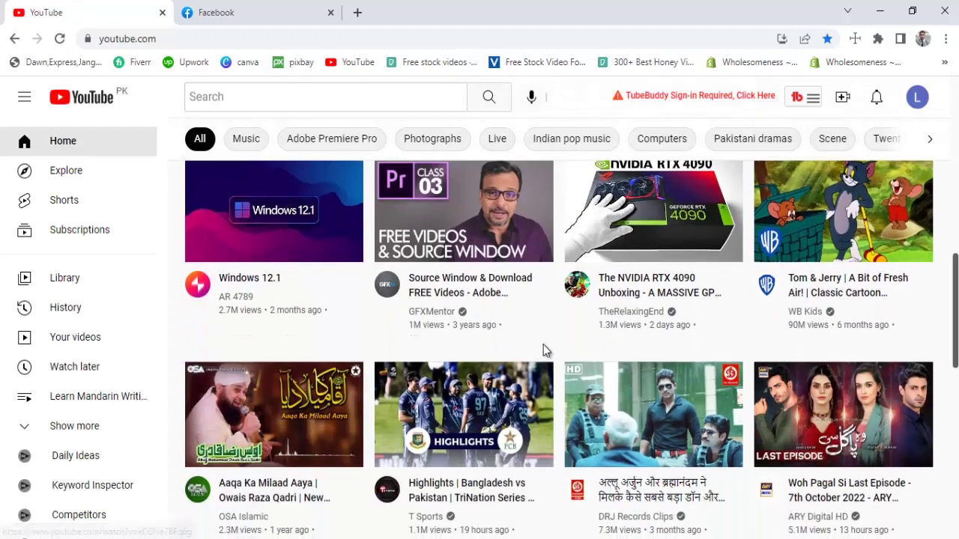
{"action": "scroll", "coordinate": [545, 349], "scroll_direction": "down", "scroll_amount": 4}
{"action": "scroll", "coordinate": [545, 350], "scroll_direction": "up", "scroll_amount": 1}
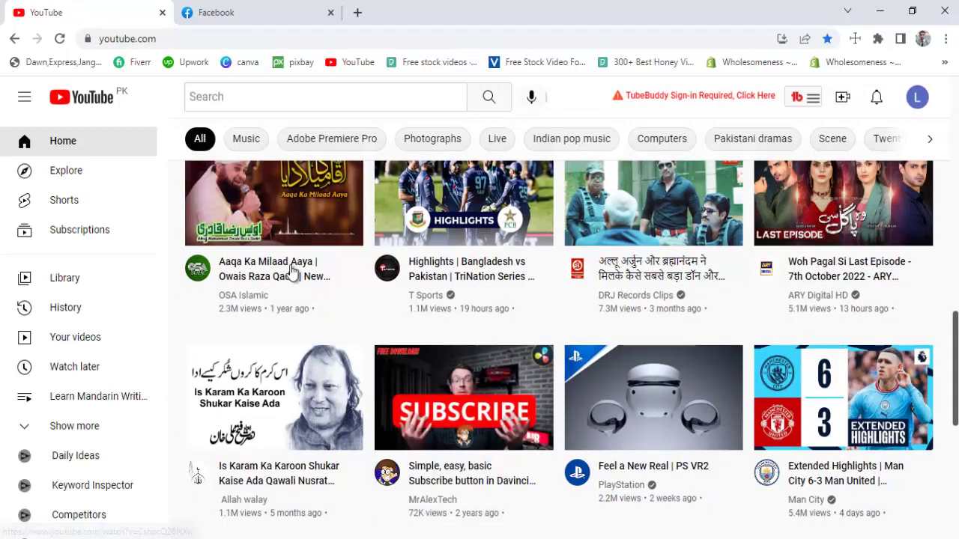
{"action": "scroll", "coordinate": [532, 289], "scroll_direction": "down", "scroll_amount": 6}
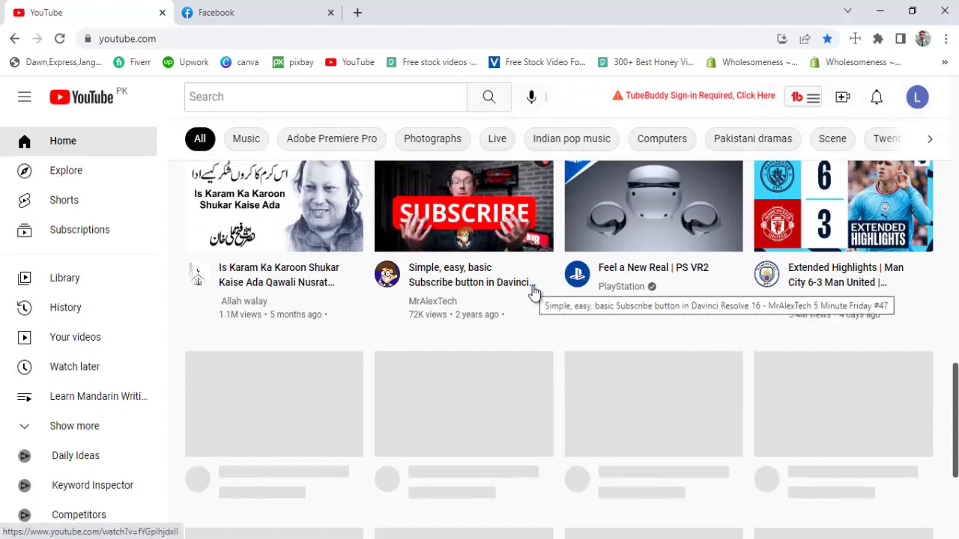
{"action": "scroll", "coordinate": [678, 307], "scroll_direction": "up", "scroll_amount": 1}
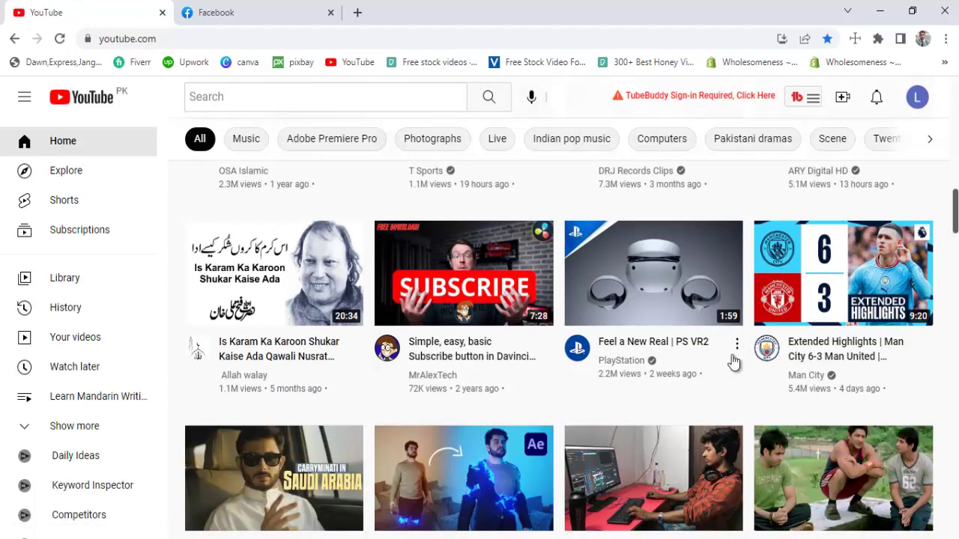
Step: Copy the share link of the PlayStation video "Feel a New Real | PS VR2"
{"action": "left_click", "coordinate": [737, 345]}
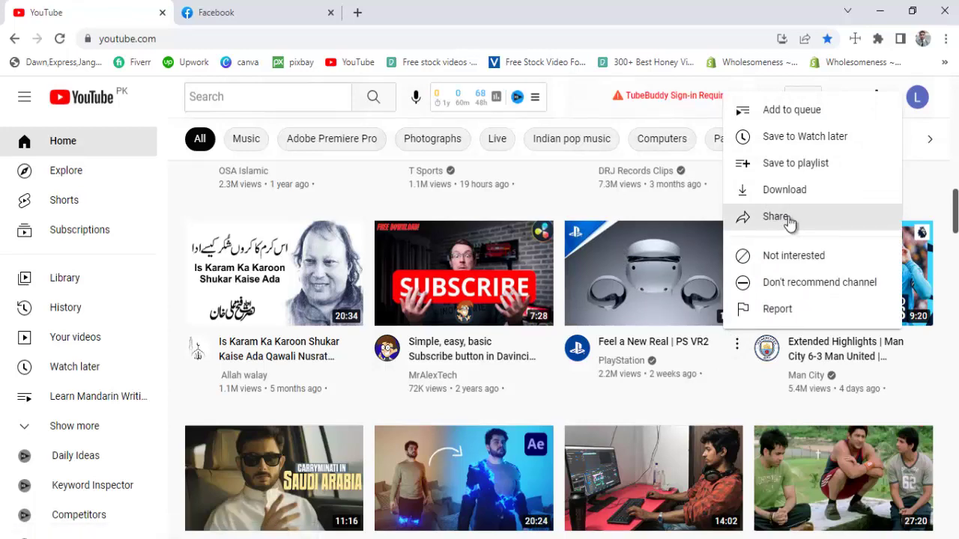
{"action": "left_click", "coordinate": [789, 218]}
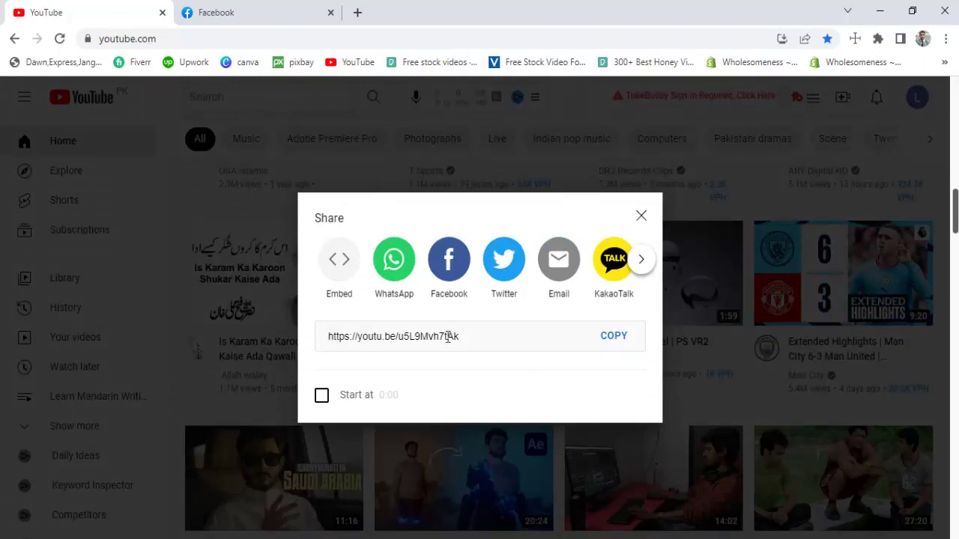
{"action": "left_click", "coordinate": [614, 337]}
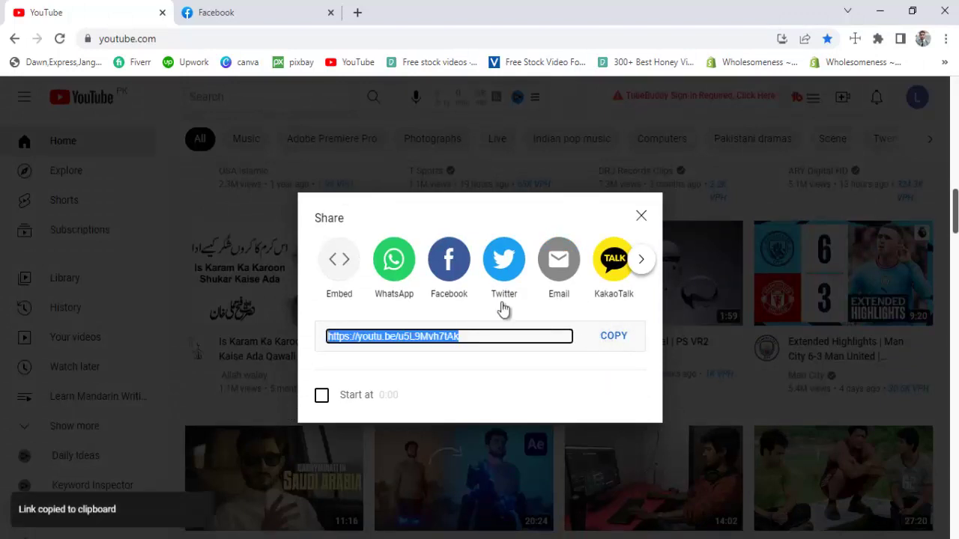
Step: Open the yt5s.com video downloader in a new browser tab
{"action": "left_click", "coordinate": [358, 14]}
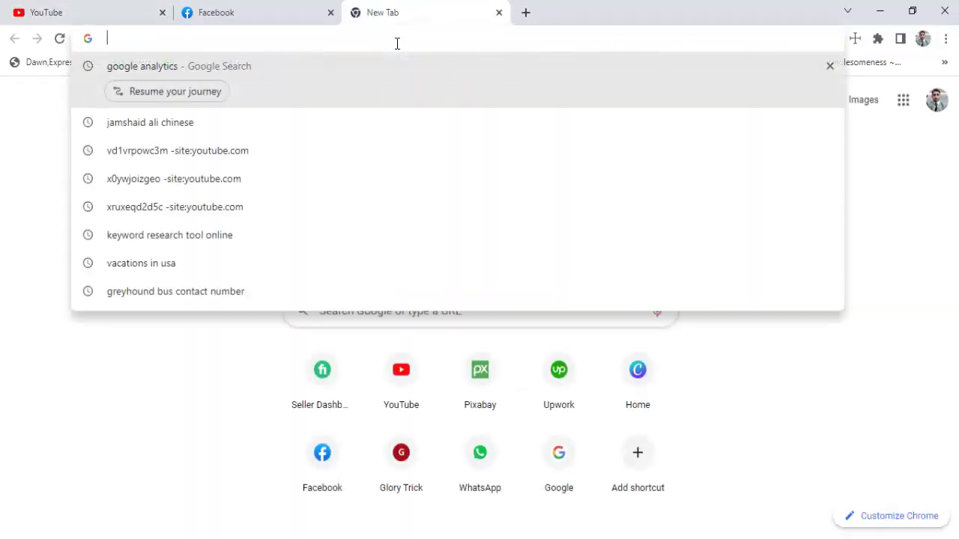
{"action": "type", "text": "yt"}
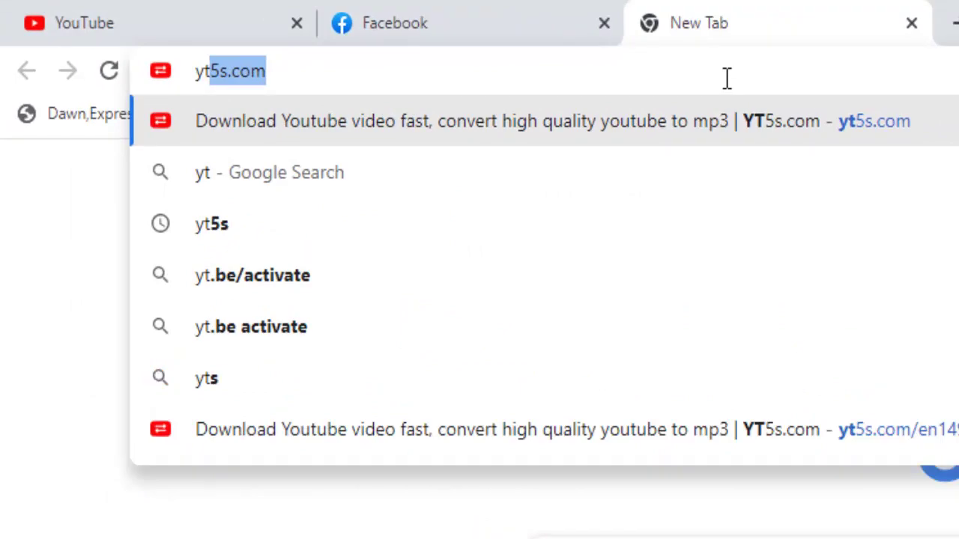
{"action": "key", "text": "Return"}
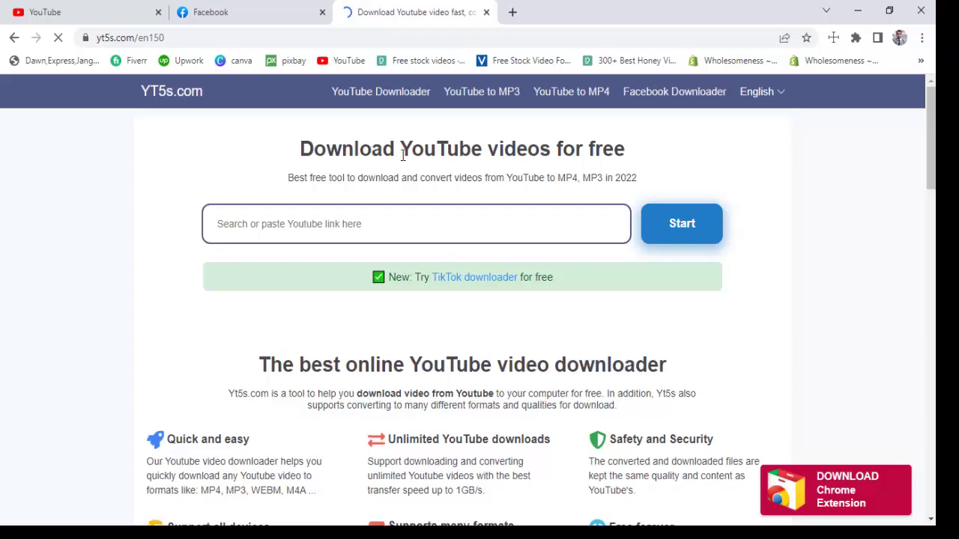
Step: Submit the copied YouTube link to the downloader, dismissing the site's notification request
{"action": "left_click", "coordinate": [371, 223]}
{"action": "key", "text": "ctrl+v"}
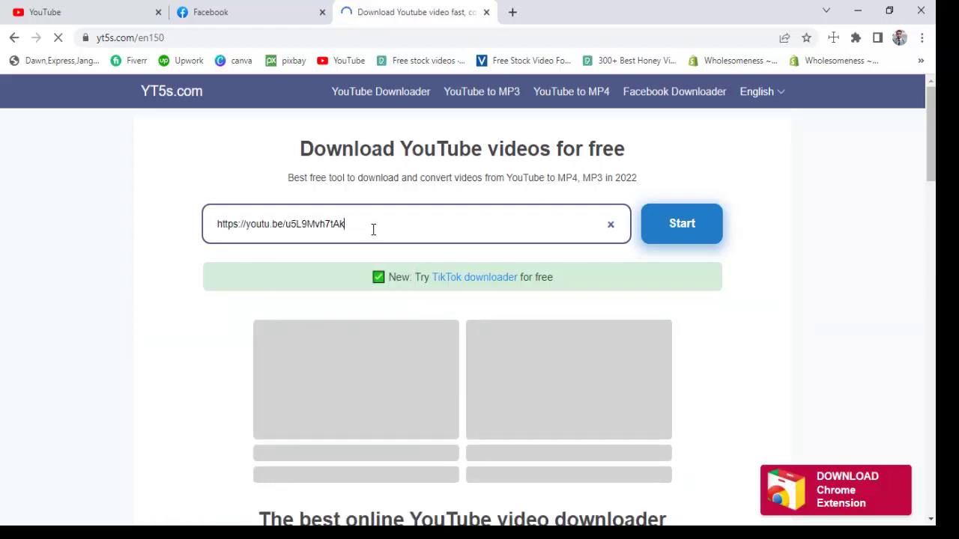
{"action": "left_click", "coordinate": [282, 87]}
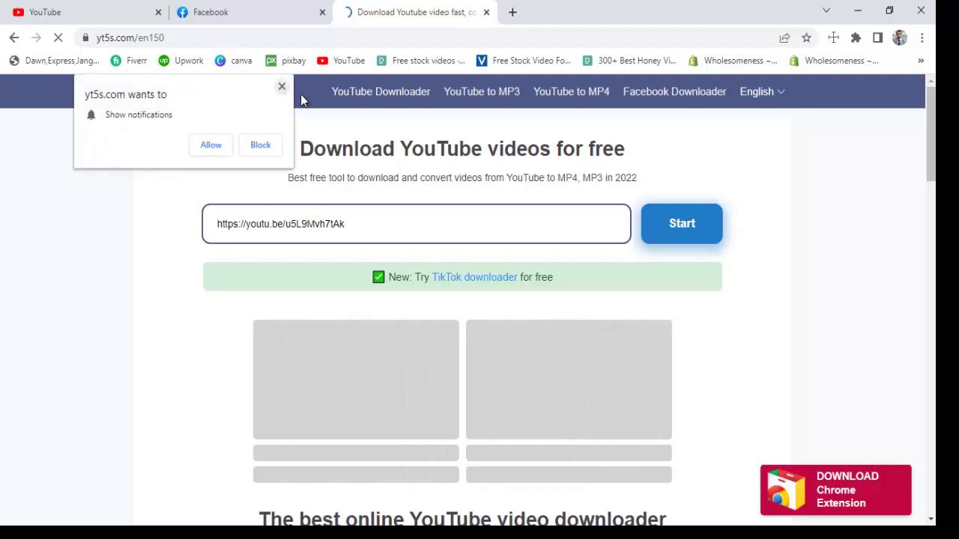
{"action": "left_click", "coordinate": [693, 222]}
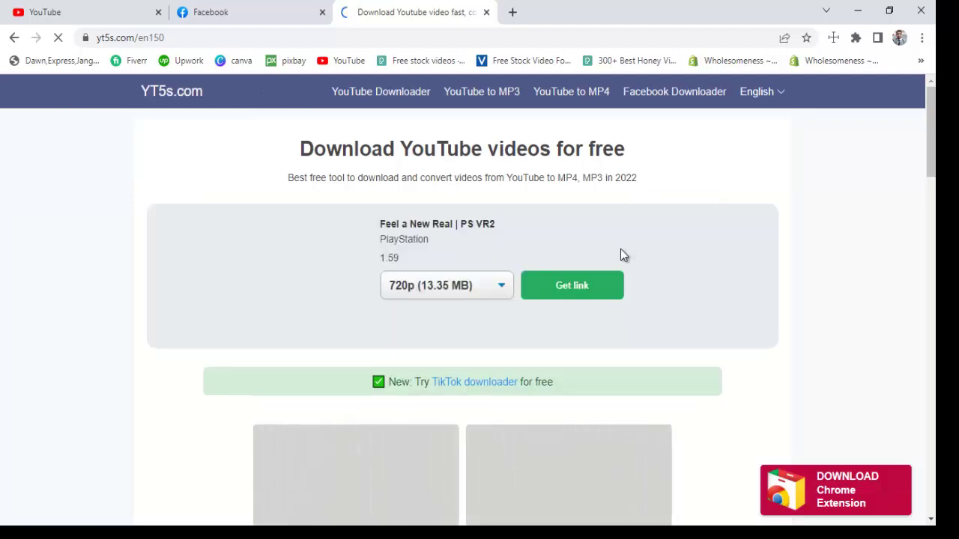
Step: Choose the 720p mp4 format for the video and generate its download link
{"action": "left_click", "coordinate": [474, 294]}
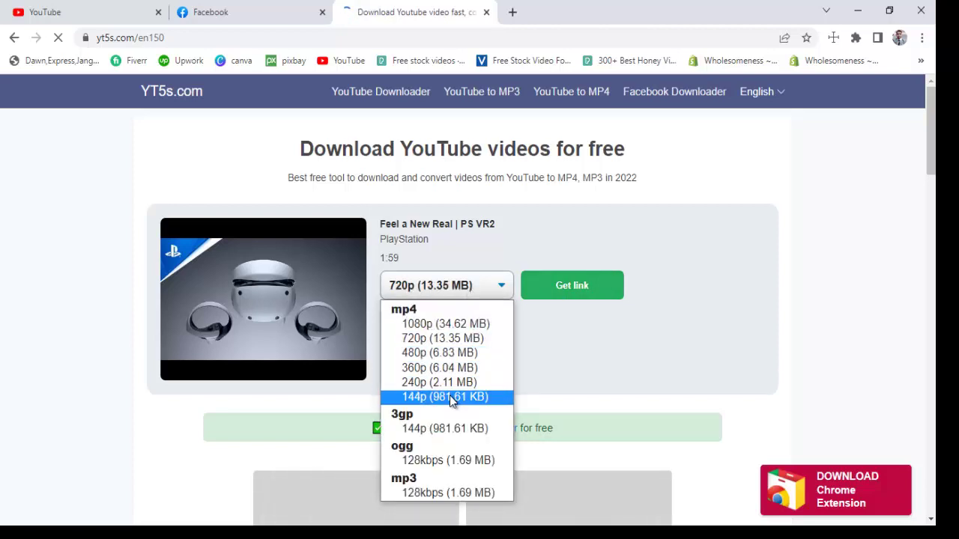
{"action": "left_click", "coordinate": [438, 339]}
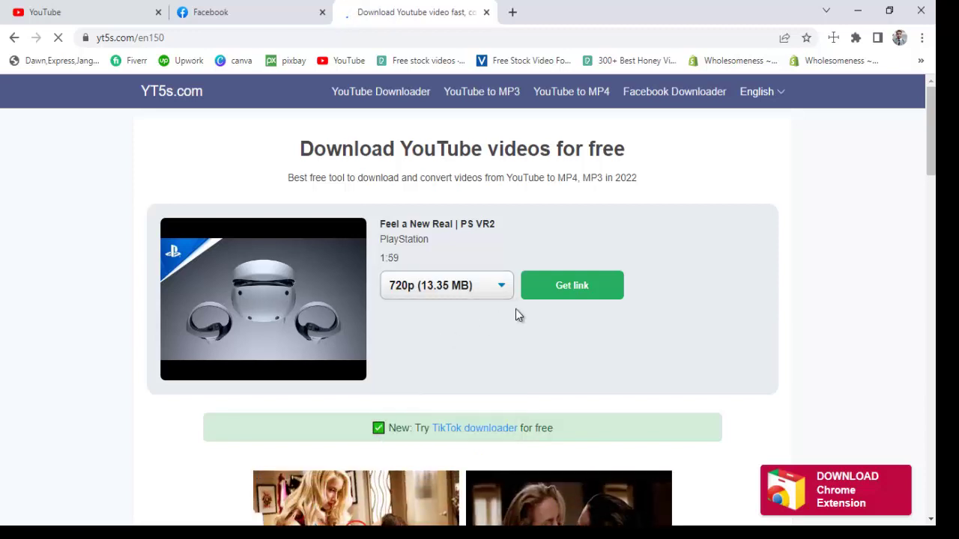
{"action": "left_click", "coordinate": [579, 289]}
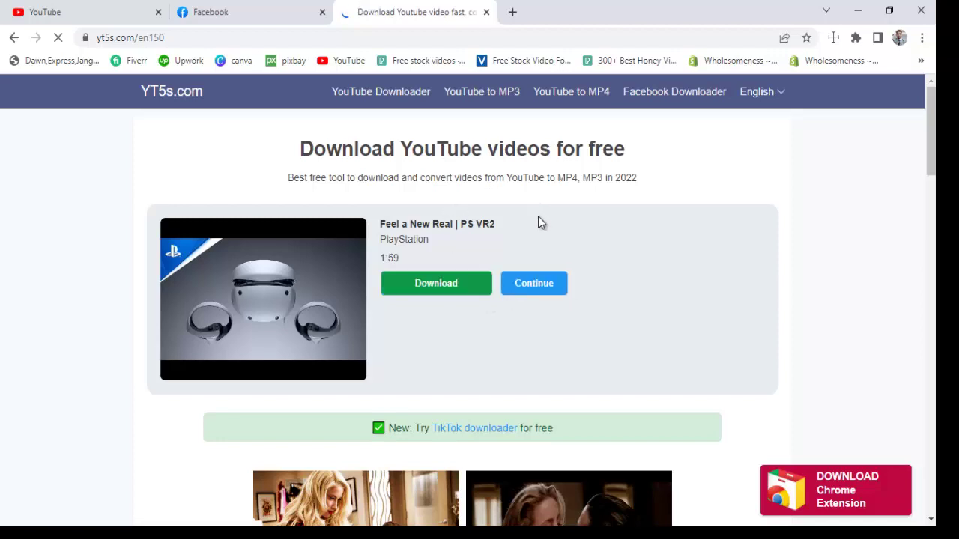
Step: Download the converted "Feel a New Real | PS VR2" video file
{"action": "left_click", "coordinate": [554, 291]}
{"action": "left_click", "coordinate": [578, 287]}
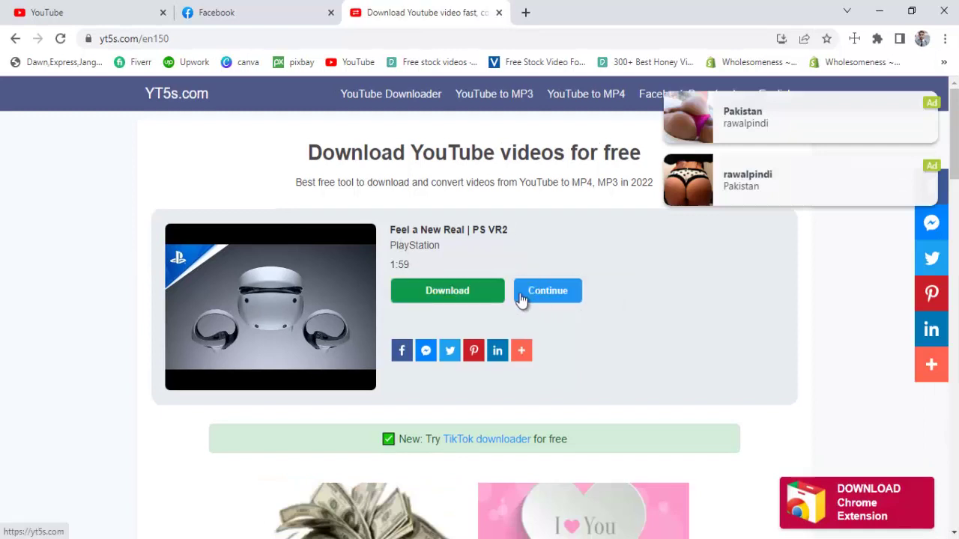
{"action": "left_click", "coordinate": [467, 292]}
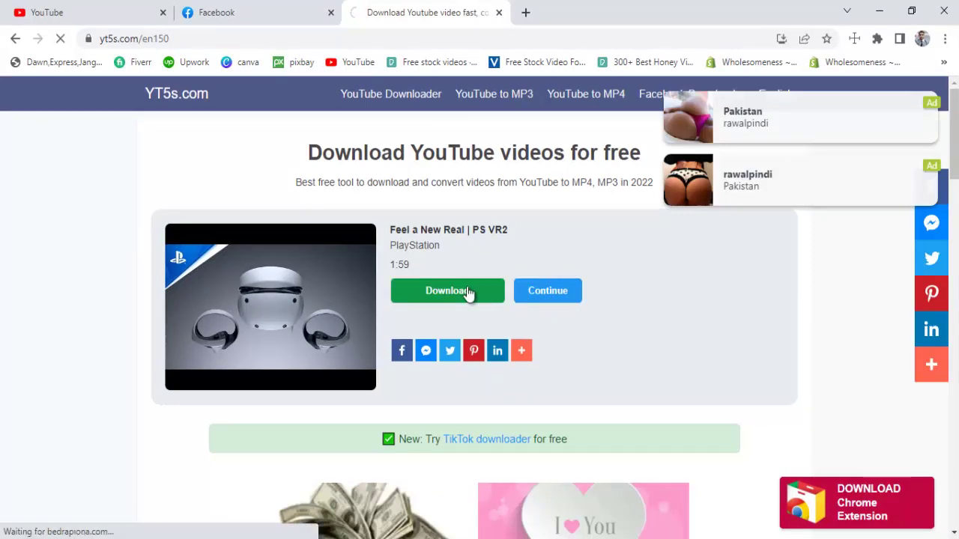
{"action": "left_click", "coordinate": [441, 291]}
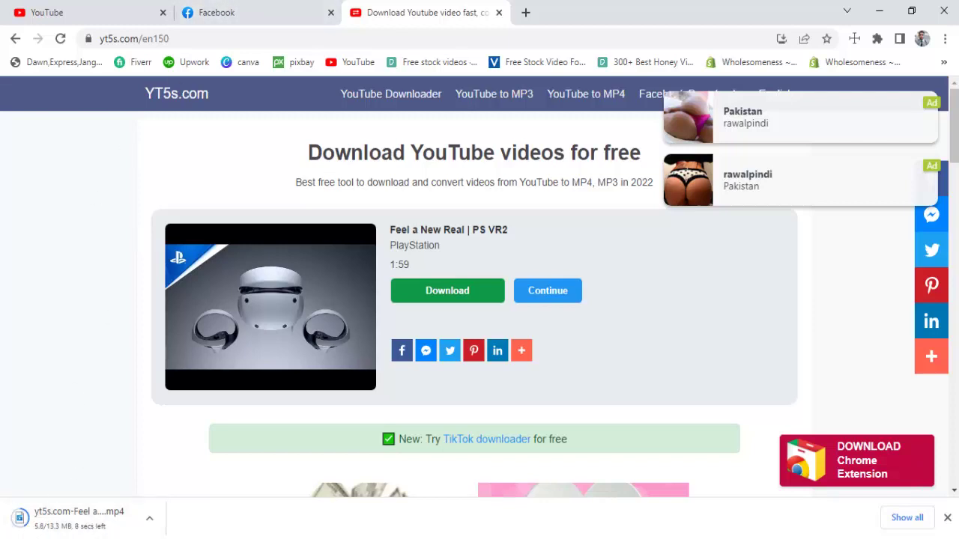
Step: Switch to the Facebook tab and search the site for "clips"
{"action": "left_click", "coordinate": [261, 9]}
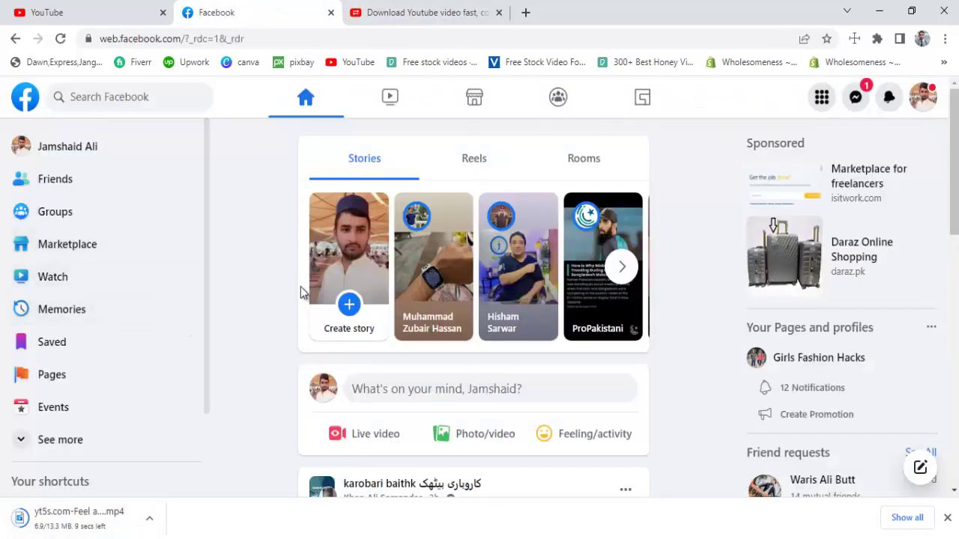
{"action": "left_click", "coordinate": [390, 97]}
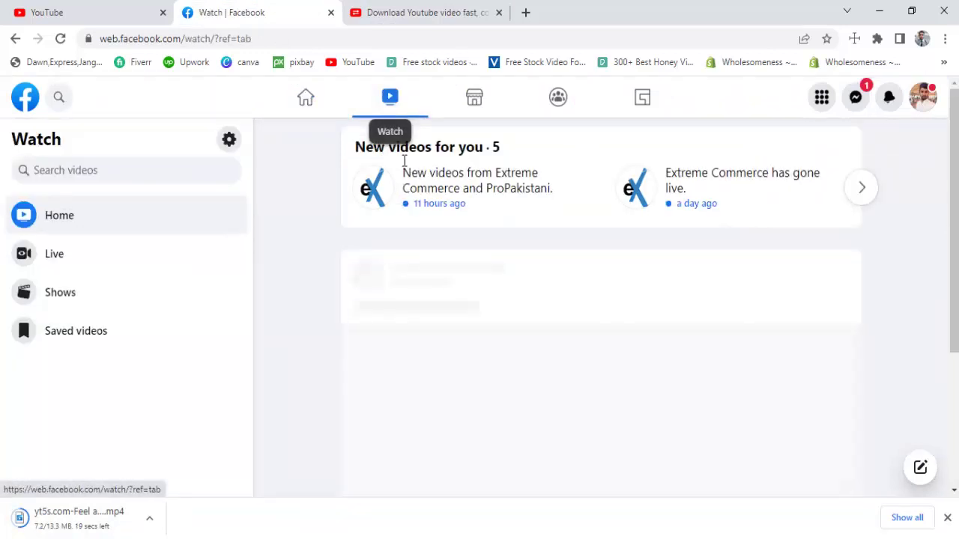
{"action": "left_click", "coordinate": [305, 97]}
{"action": "left_click", "coordinate": [139, 93]}
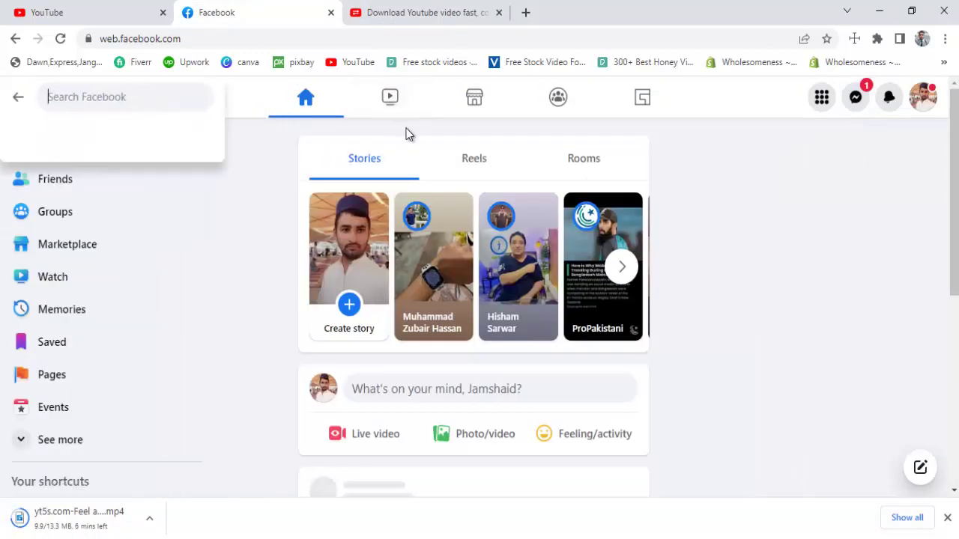
{"action": "type", "text": "clips"}
{"action": "key", "text": "Return"}
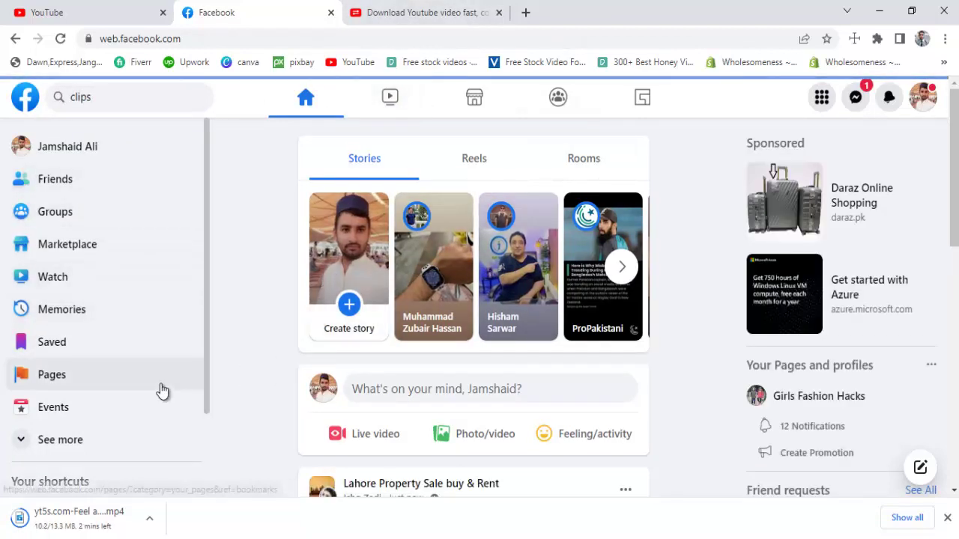
{"action": "scroll", "coordinate": [625, 263], "scroll_direction": "down", "scroll_amount": 12}
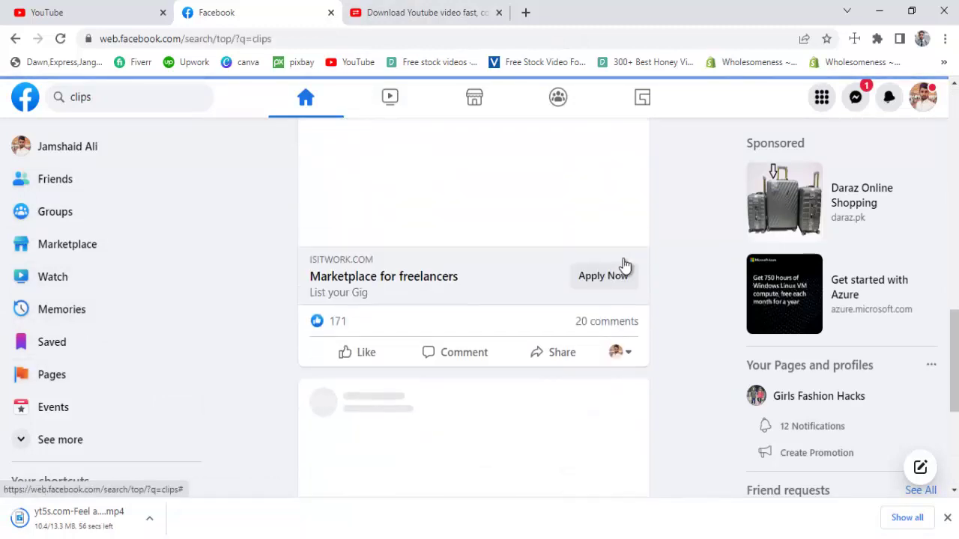
{"action": "scroll", "coordinate": [624, 266], "scroll_direction": "up", "scroll_amount": 12}
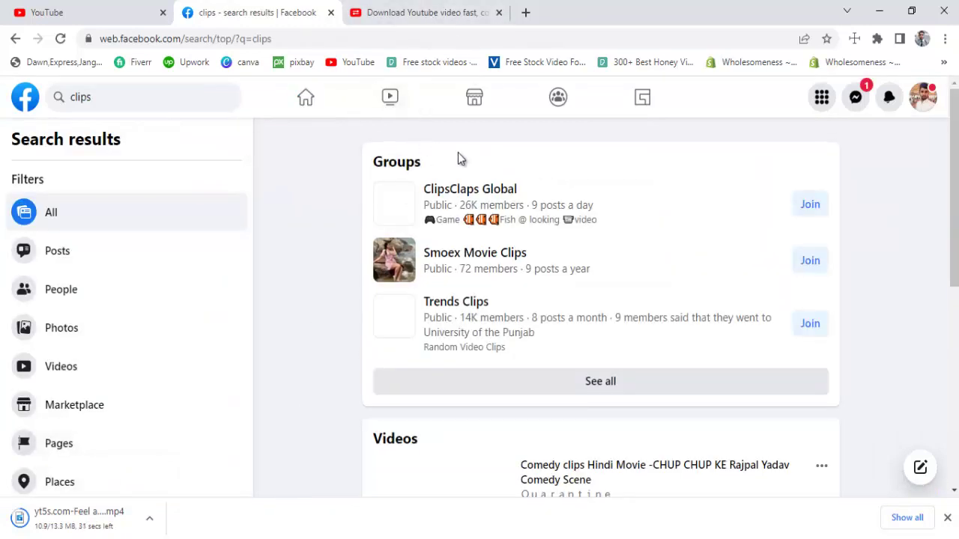
Step: Open the "Comedy clips Hindi Movie" video from the Facebook search results and pause its playback
{"action": "scroll", "coordinate": [437, 206], "scroll_direction": "down", "scroll_amount": 4}
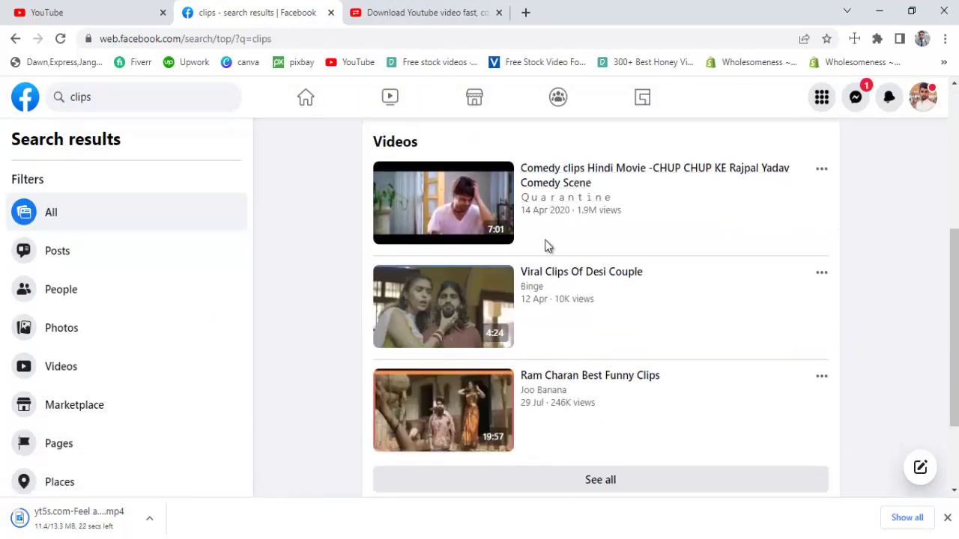
{"action": "scroll", "coordinate": [546, 247], "scroll_direction": "down", "scroll_amount": 1}
{"action": "scroll", "coordinate": [527, 251], "scroll_direction": "up", "scroll_amount": 2}
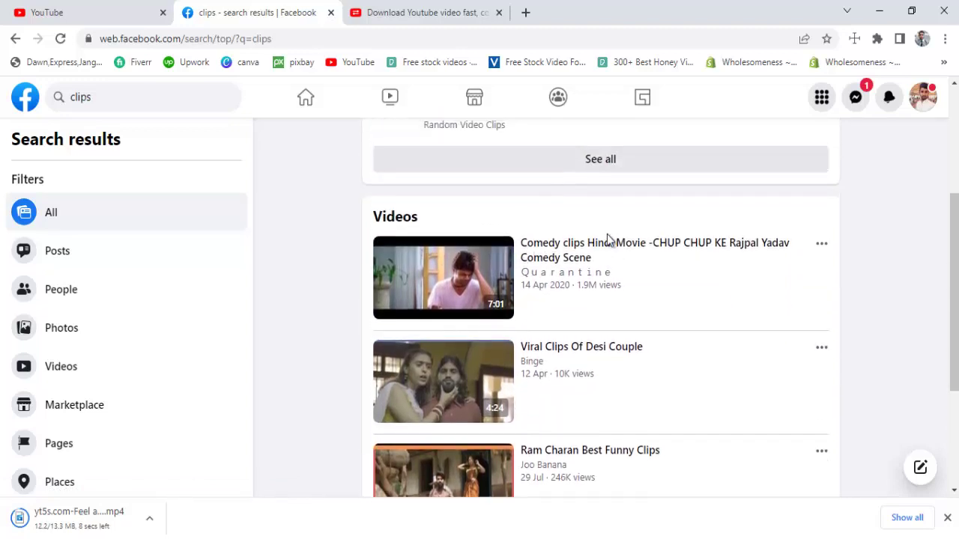
{"action": "left_click", "coordinate": [482, 259]}
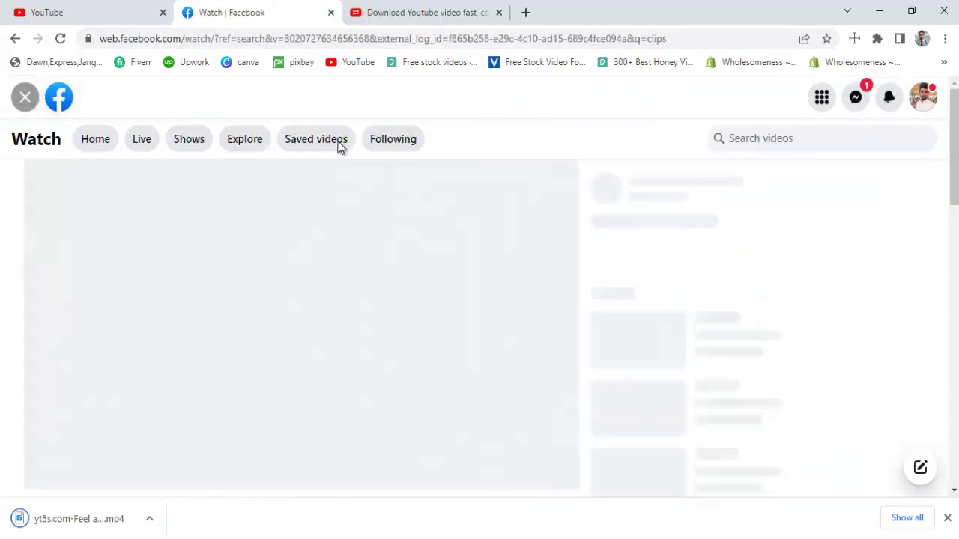
{"action": "scroll", "coordinate": [497, 295], "scroll_direction": "down", "scroll_amount": 3}
{"action": "scroll", "coordinate": [497, 295], "scroll_direction": "up", "scroll_amount": 3}
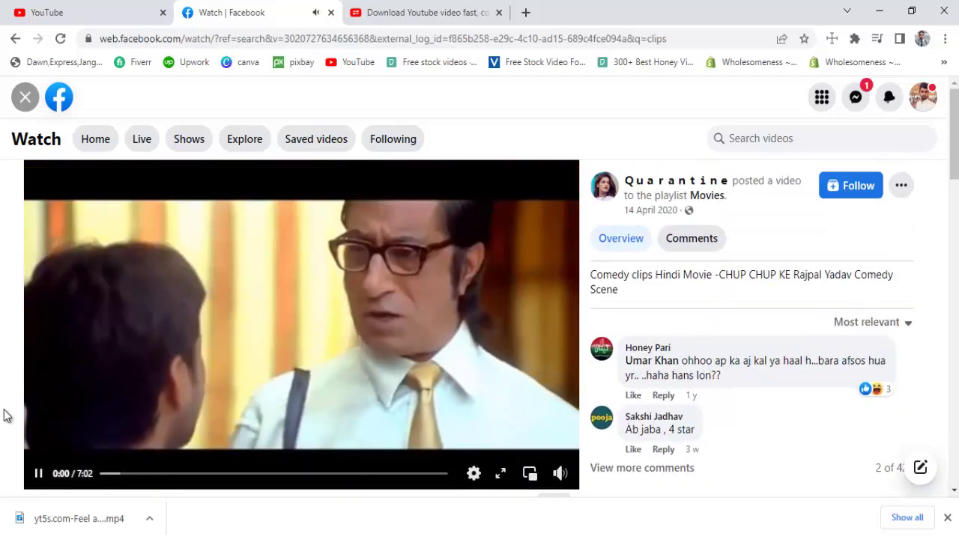
{"action": "left_click", "coordinate": [39, 474]}
Step: Copy the link of the paused Facebook video from its post options
{"action": "scroll", "coordinate": [376, 323], "scroll_direction": "down", "scroll_amount": 2}
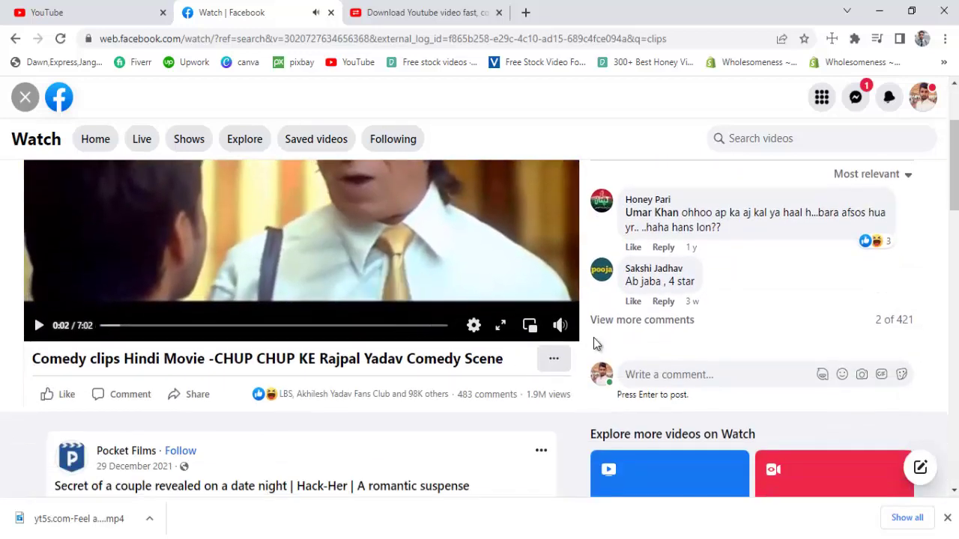
{"action": "scroll", "coordinate": [538, 373], "scroll_direction": "up", "scroll_amount": 2}
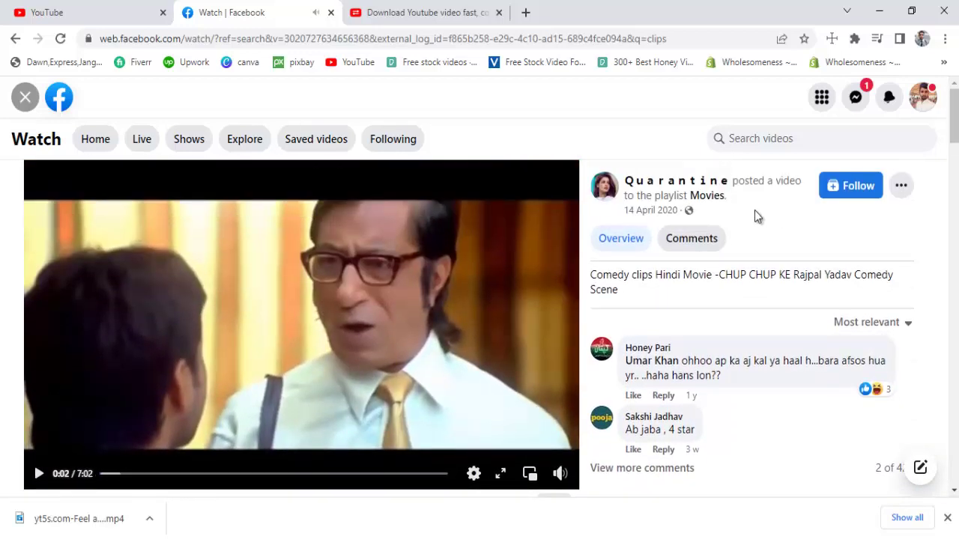
{"action": "left_click", "coordinate": [901, 187]}
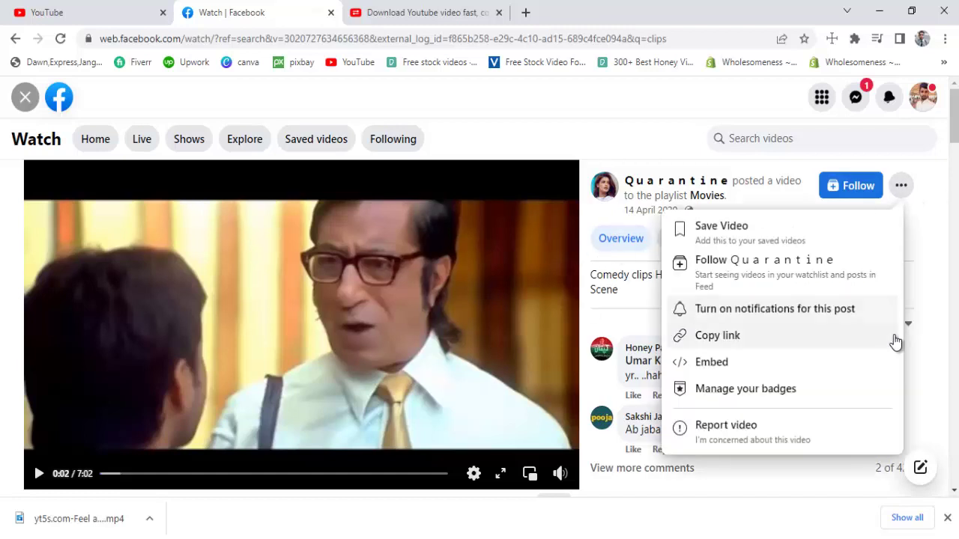
{"action": "left_click", "coordinate": [739, 343]}
Step: Switch to the yt5s.com tab, dismiss the two pop-up ads and open the site's Facebook Downloader page
{"action": "left_click", "coordinate": [442, 12]}
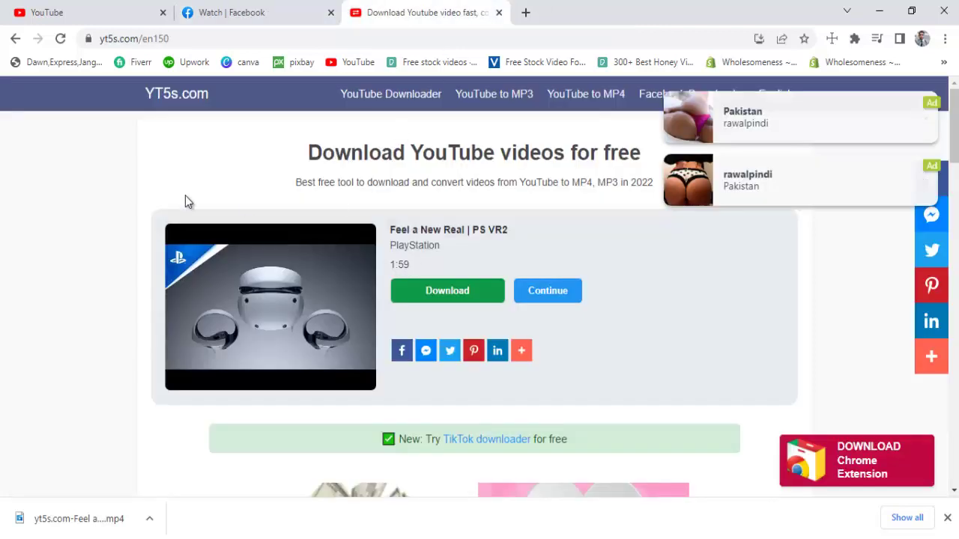
{"action": "left_click", "coordinate": [168, 100]}
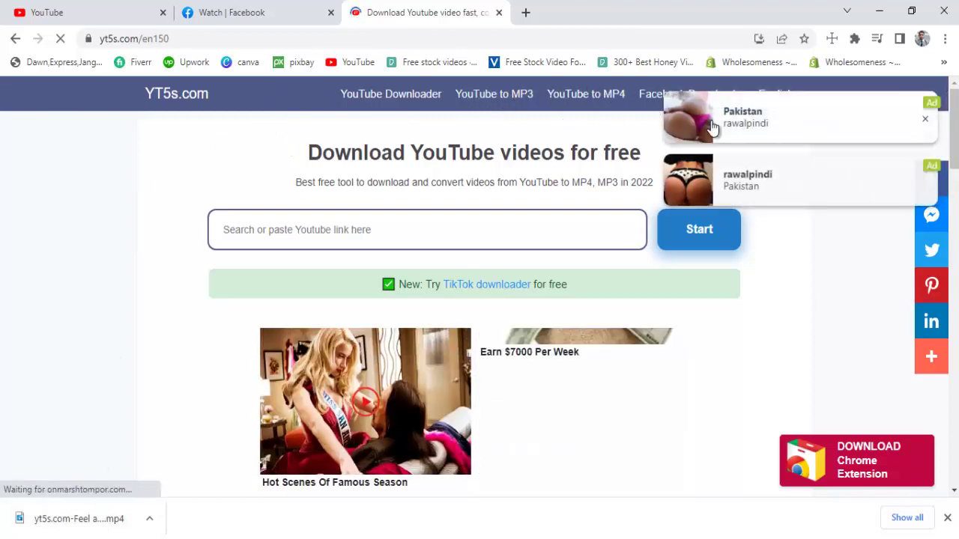
{"action": "left_click", "coordinate": [926, 120]}
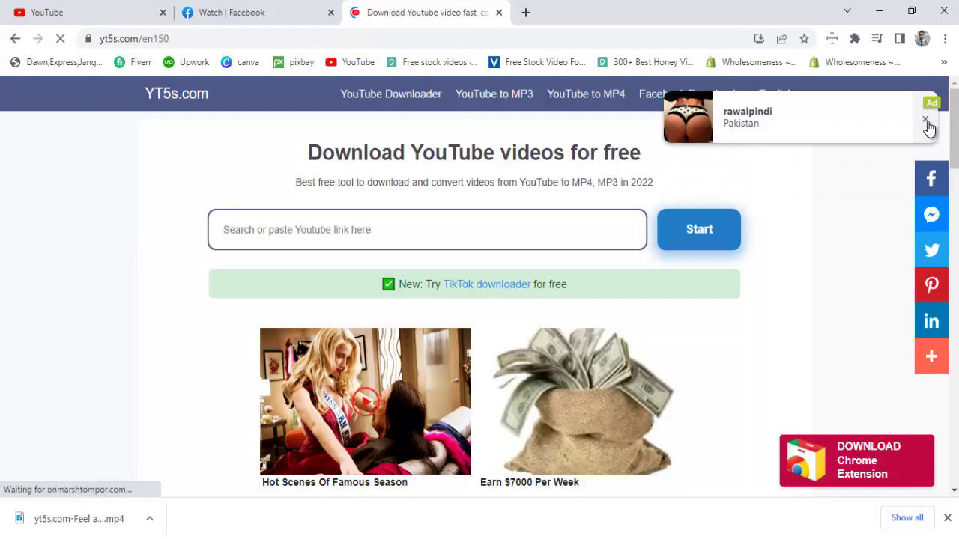
{"action": "left_click", "coordinate": [927, 123]}
{"action": "left_click", "coordinate": [669, 117]}
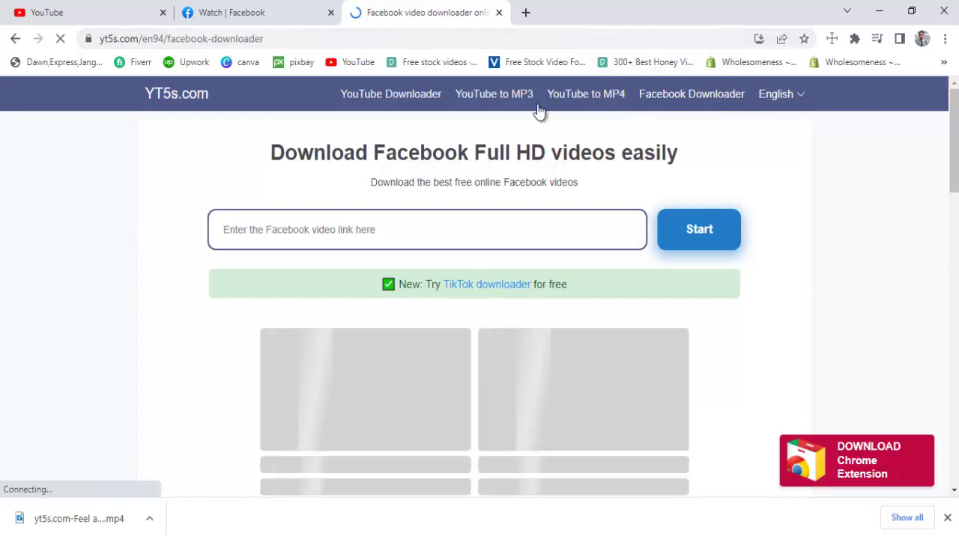
Step: Submit the copied Facebook video link to the downloader and download the video in MP4 HD format
{"action": "left_click", "coordinate": [408, 223]}
{"action": "key", "text": "ctrl+v"}
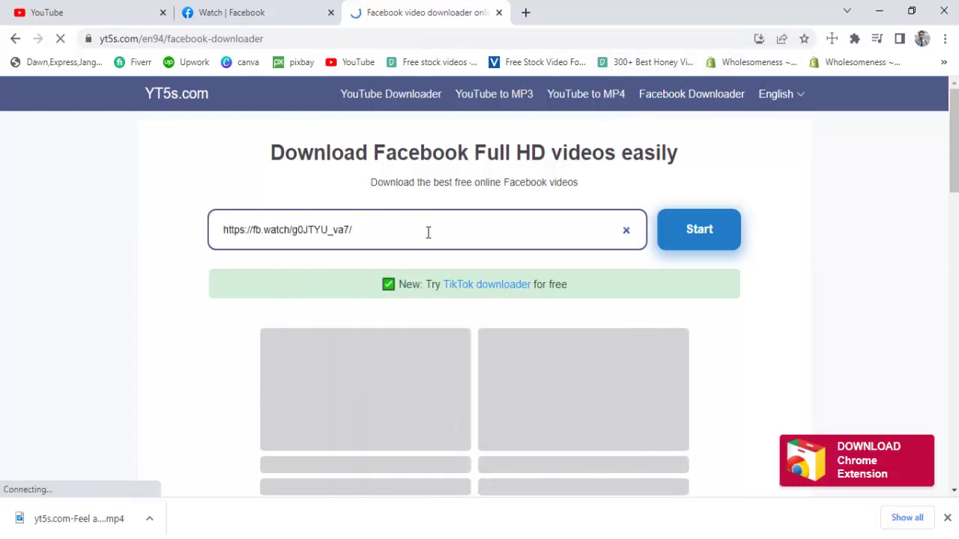
{"action": "left_click", "coordinate": [699, 229]}
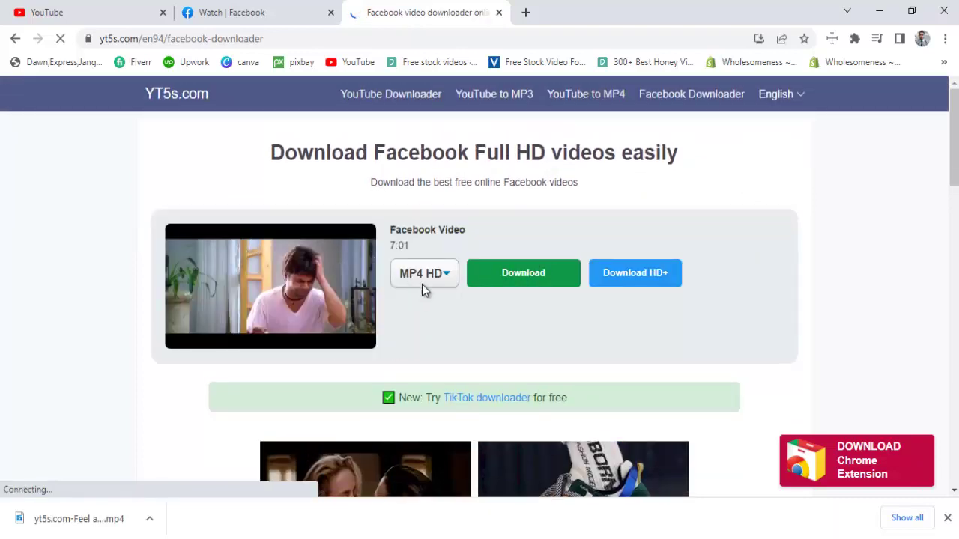
{"action": "left_click", "coordinate": [430, 278]}
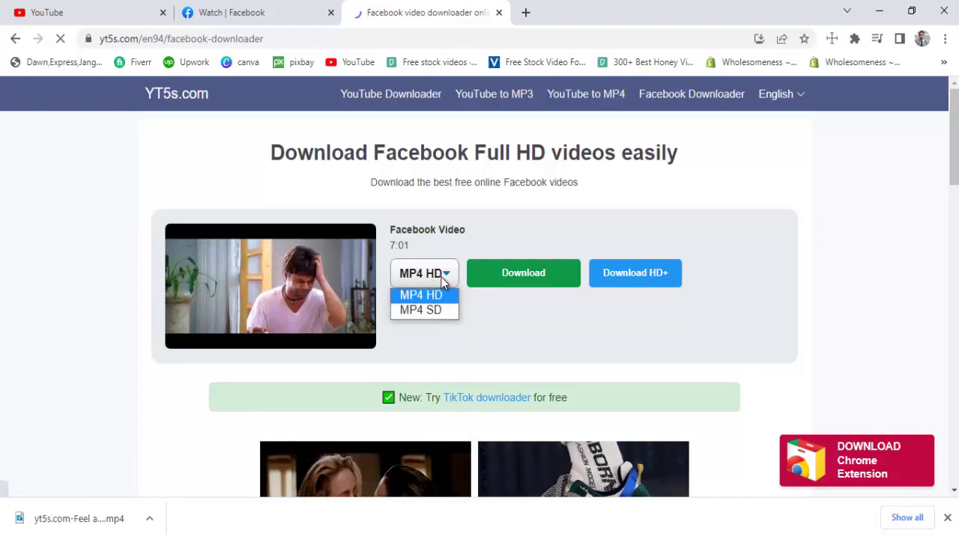
{"action": "left_click", "coordinate": [427, 274]}
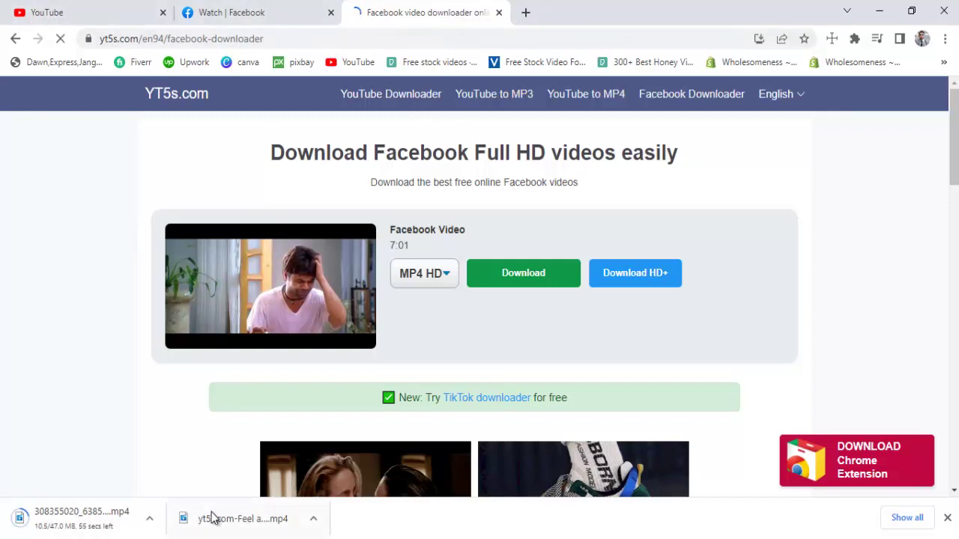
Step: Play the downloaded "yt5s.com-Feel a..." mp4, skip through it to near the end, and minimise the Films & TV player
{"action": "left_click", "coordinate": [231, 524]}
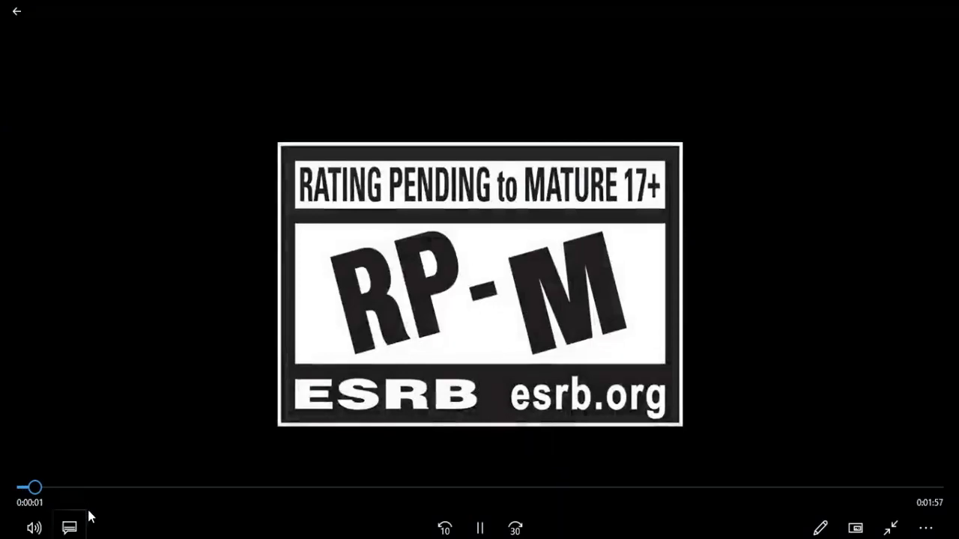
{"action": "left_click", "coordinate": [207, 488]}
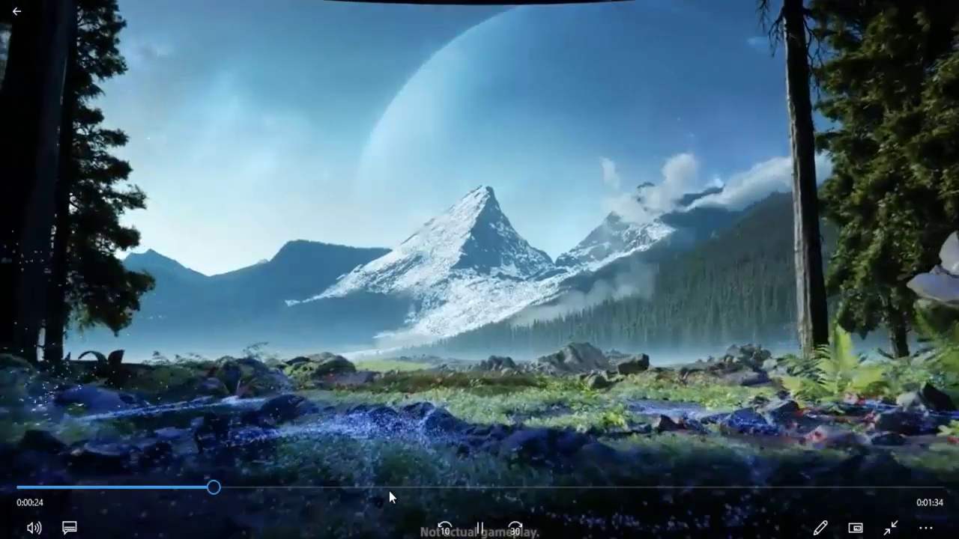
{"action": "left_click", "coordinate": [390, 490]}
{"action": "left_click", "coordinate": [562, 487]}
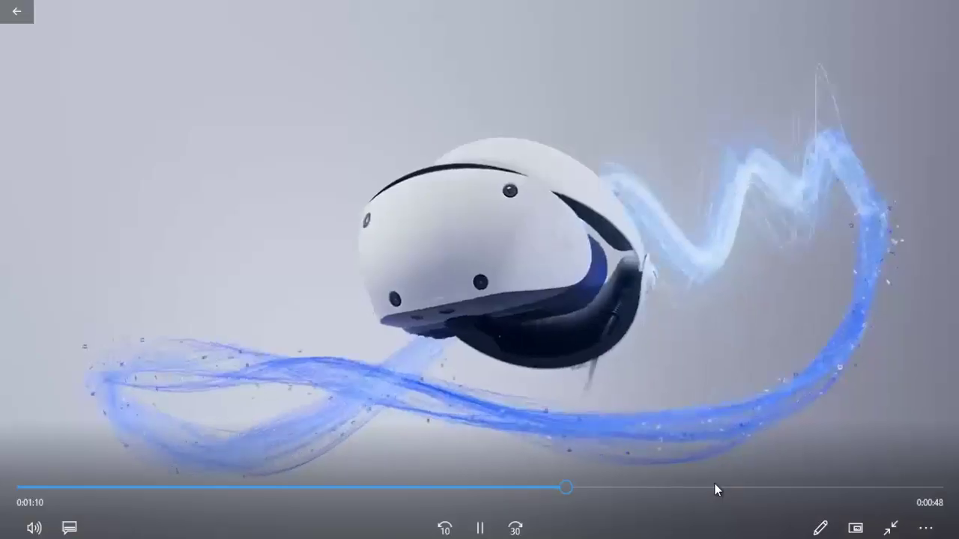
{"action": "left_click", "coordinate": [714, 487]}
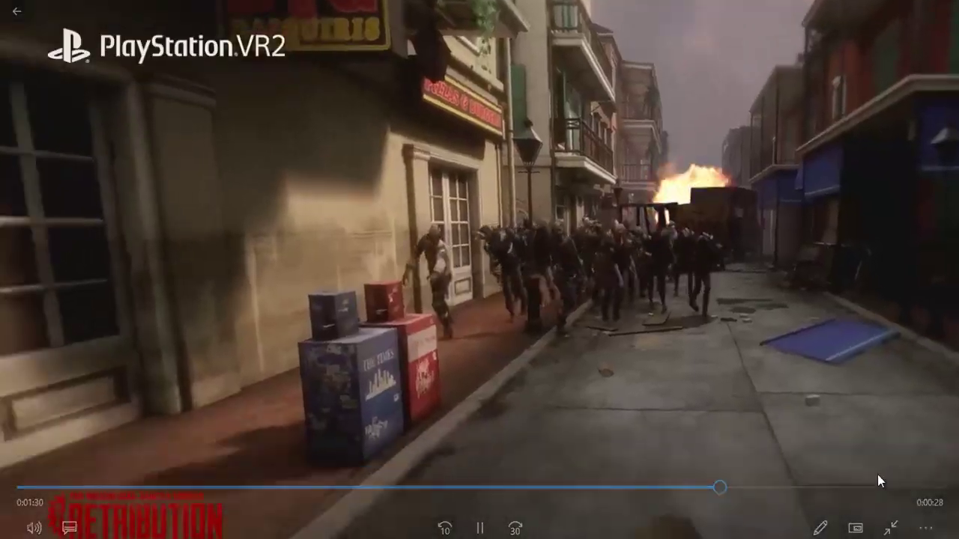
{"action": "left_click", "coordinate": [860, 487]}
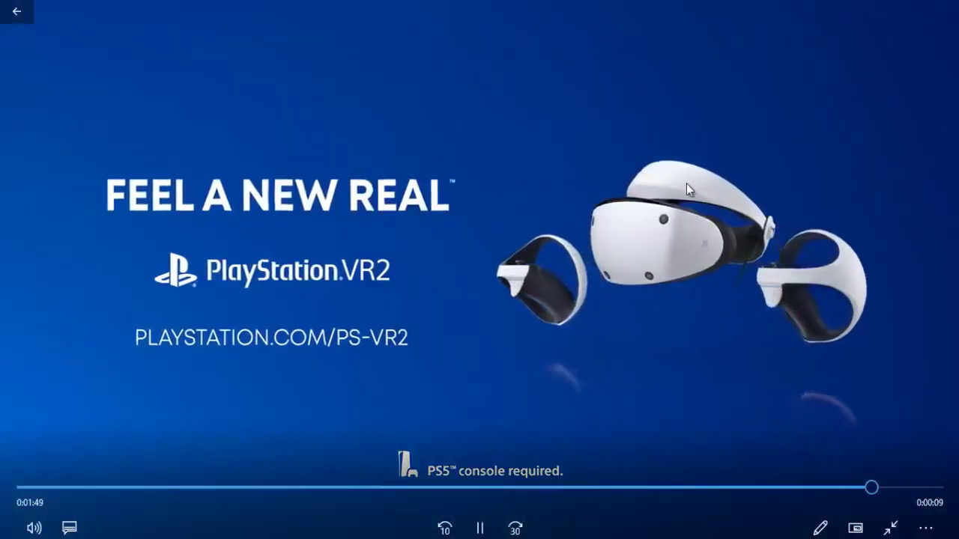
{"action": "left_click", "coordinate": [11, 13]}
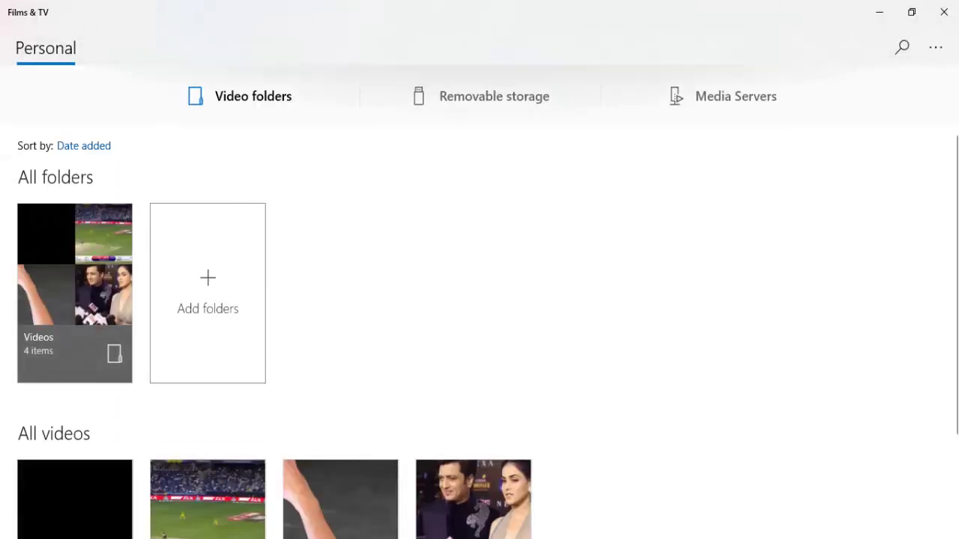
{"action": "left_click", "coordinate": [879, 12]}
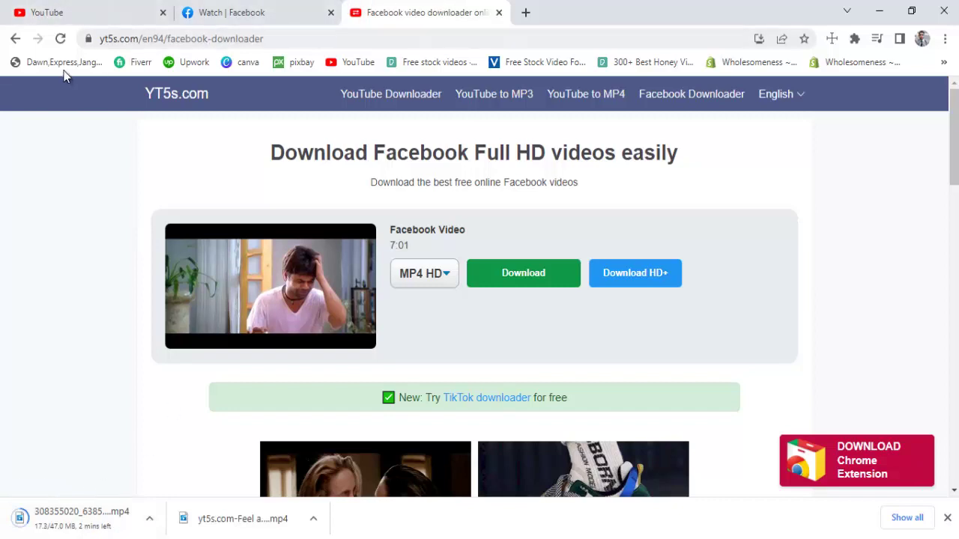
Step: Return to the YT5s.com home page, looking at the Facebook and YouTube tabs while it loads
{"action": "left_click", "coordinate": [169, 107]}
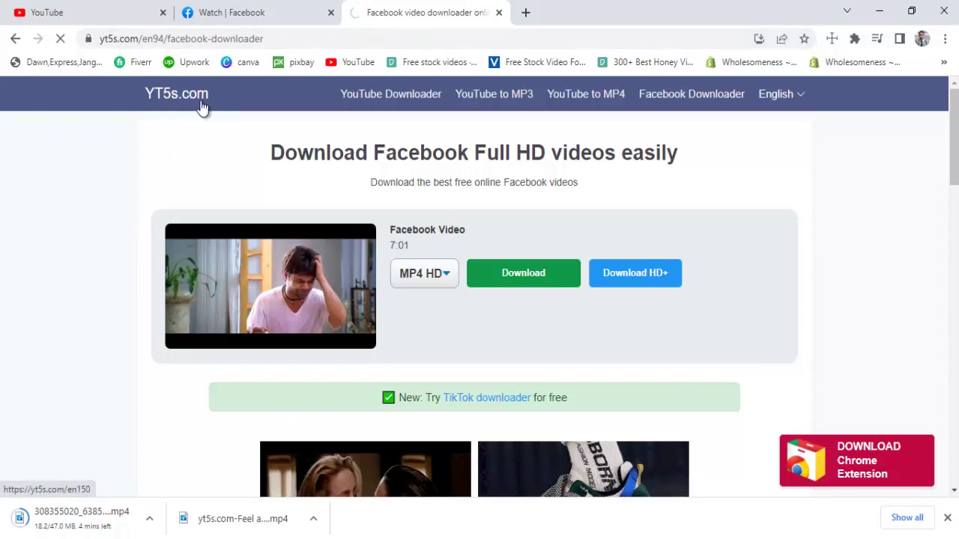
{"action": "left_click", "coordinate": [242, 11]}
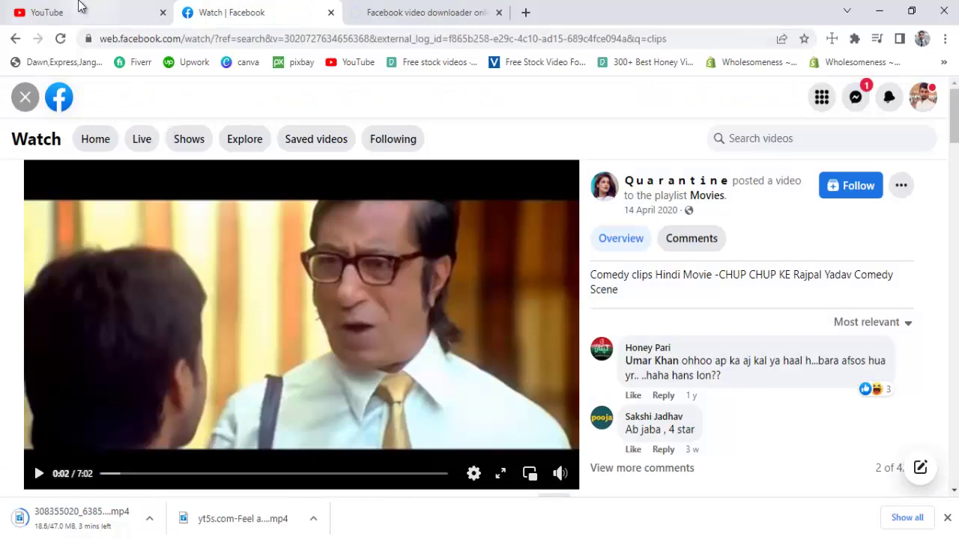
{"action": "left_click", "coordinate": [80, 6]}
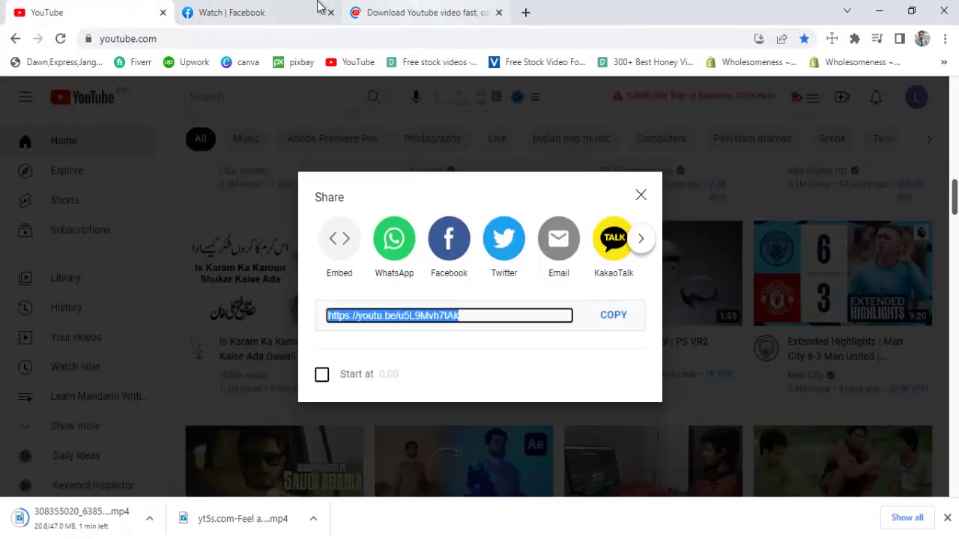
{"action": "left_click", "coordinate": [420, 11]}
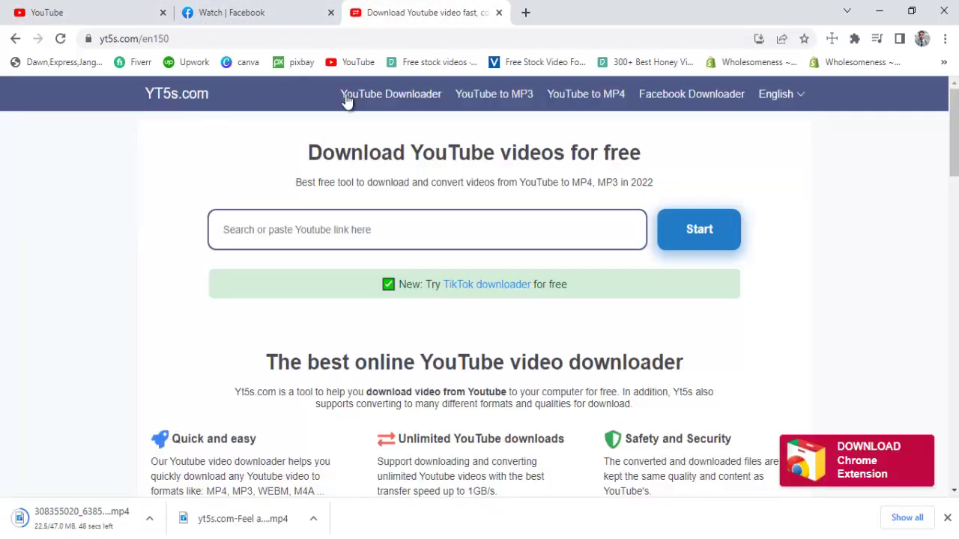